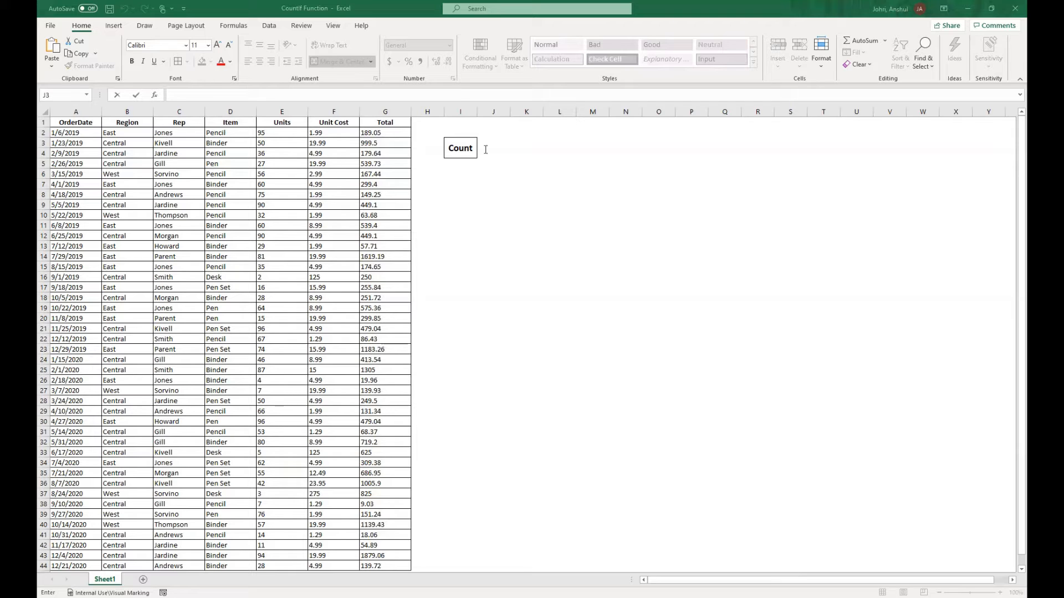
Step: Start a COUNTIF formula in the cell beside Count, using the Total column range G2:G44
{"action": "left_click", "coordinate": [512, 148]}
{"action": "left_click", "coordinate": [503, 172]}
{"action": "left_click", "coordinate": [512, 148]}
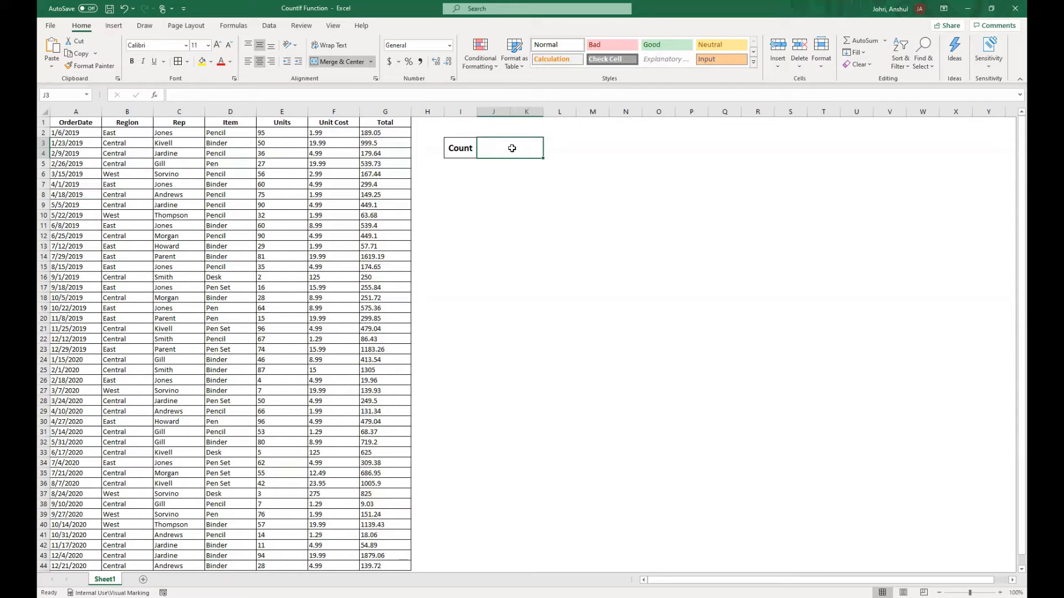
{"action": "double_click", "coordinate": [512, 148]}
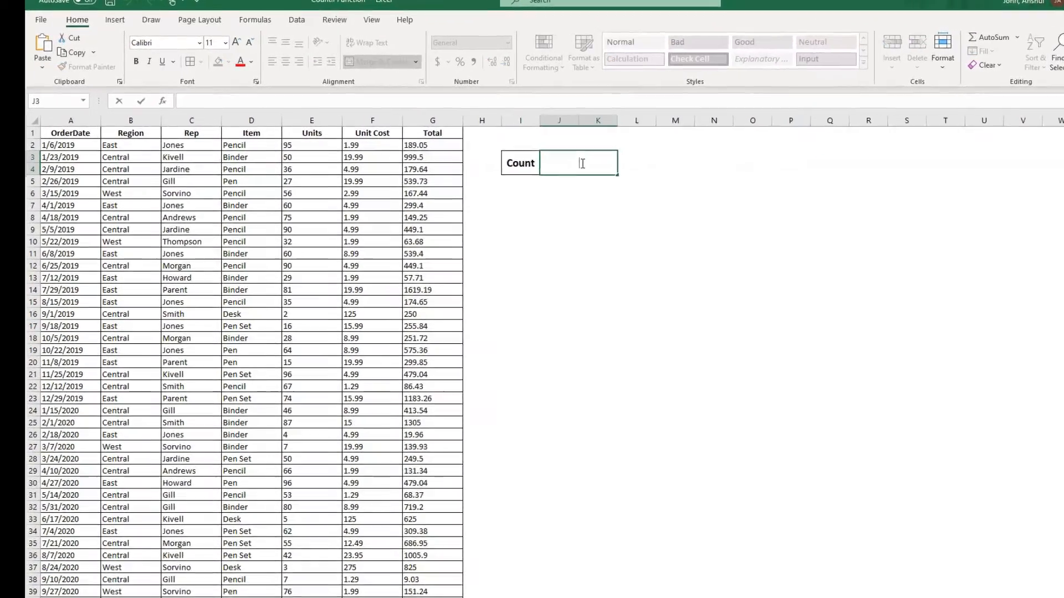
{"action": "type", "text": "="}
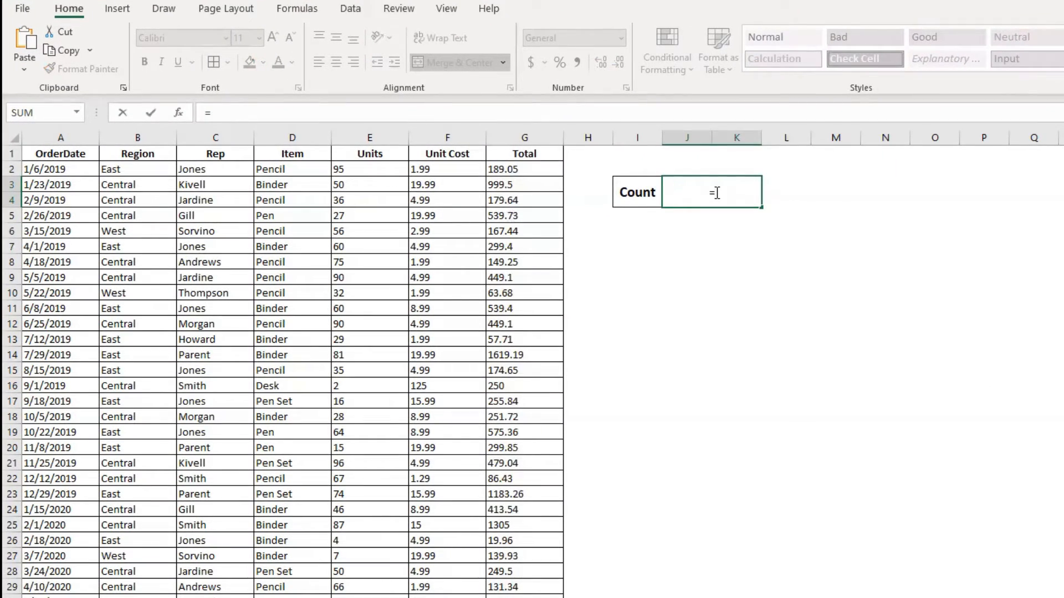
{"action": "type", "text": "countif"}
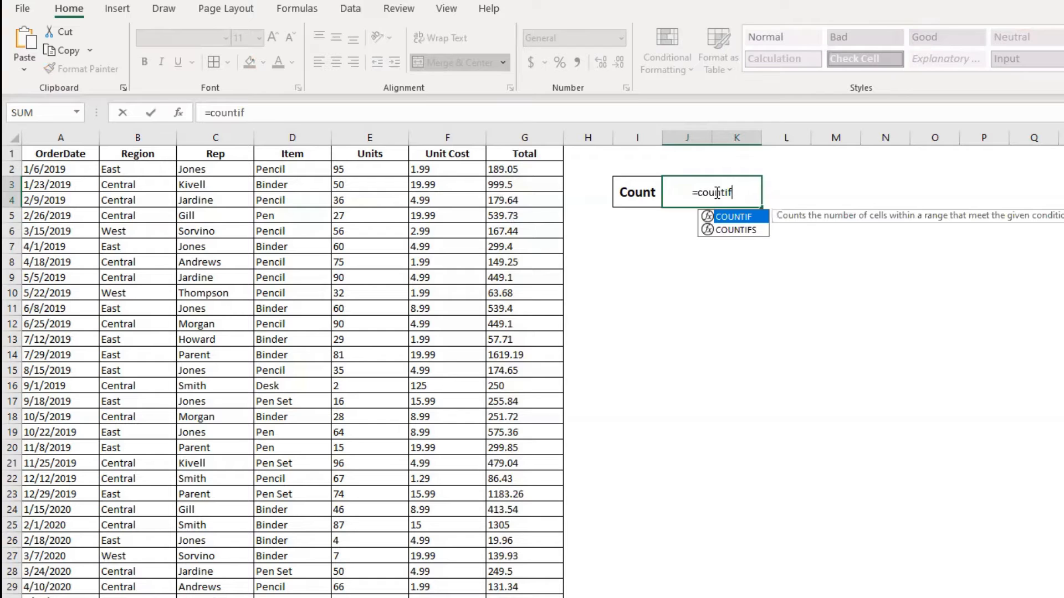
{"action": "type", "text": "("}
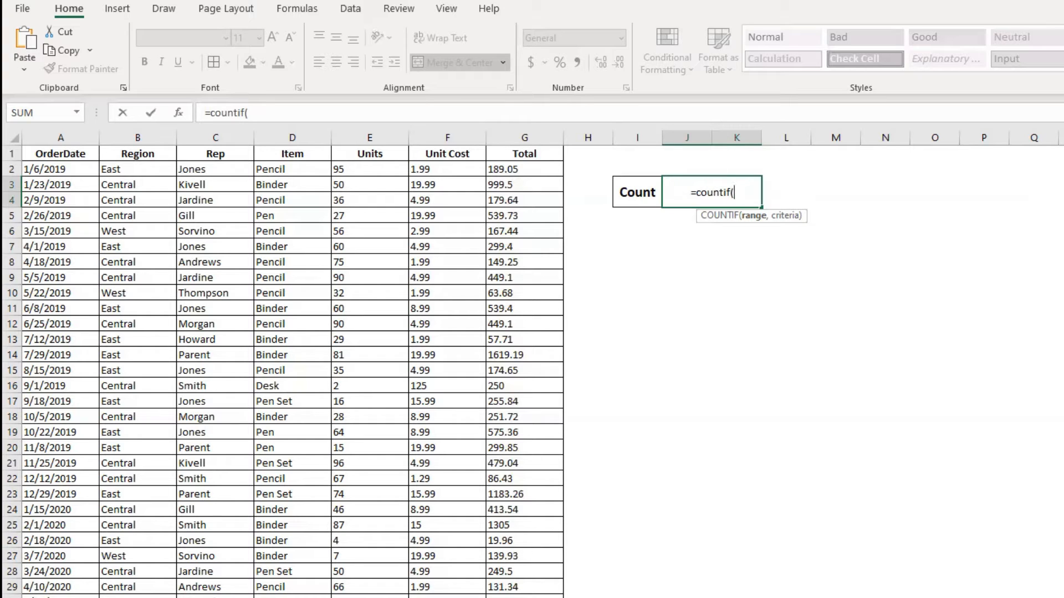
{"action": "left_click", "coordinate": [539, 170]}
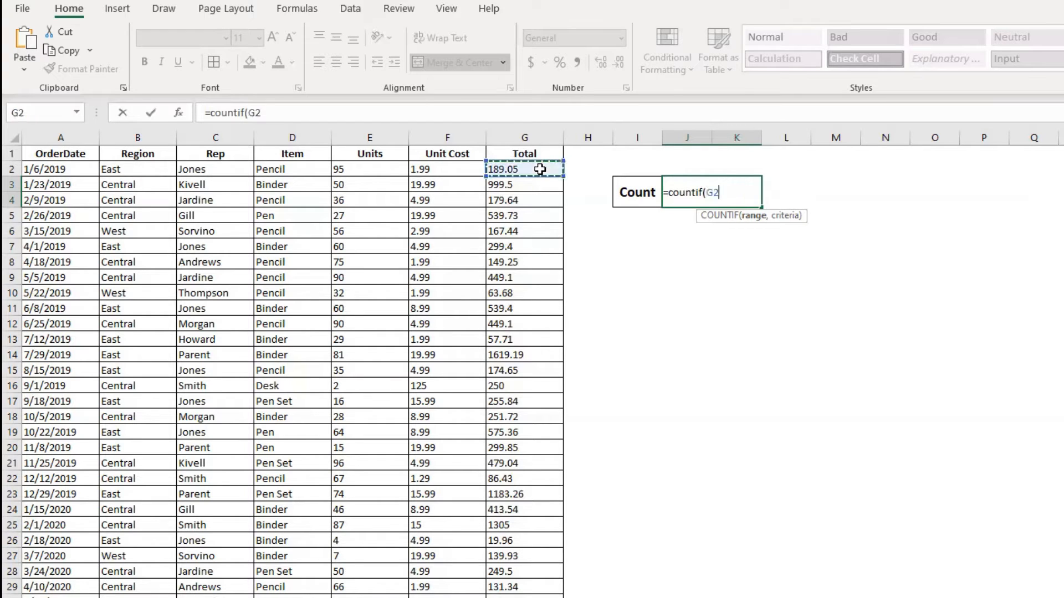
{"action": "key", "text": "ctrl+shift+Down"}
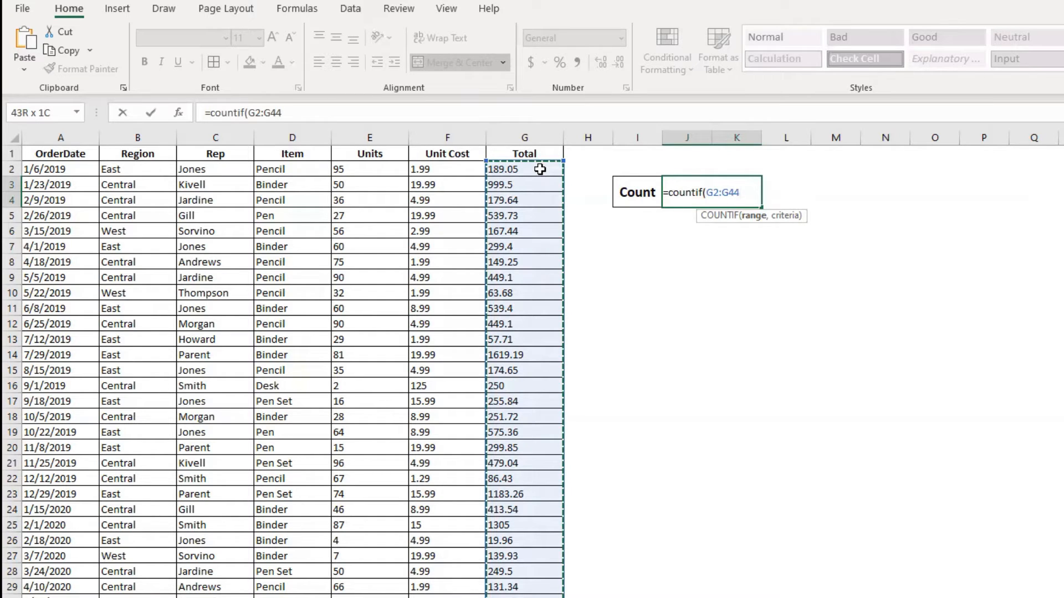
Step: Add the criterion ">1000" to the COUNTIF formula and complete it
{"action": "type", "text": ","}
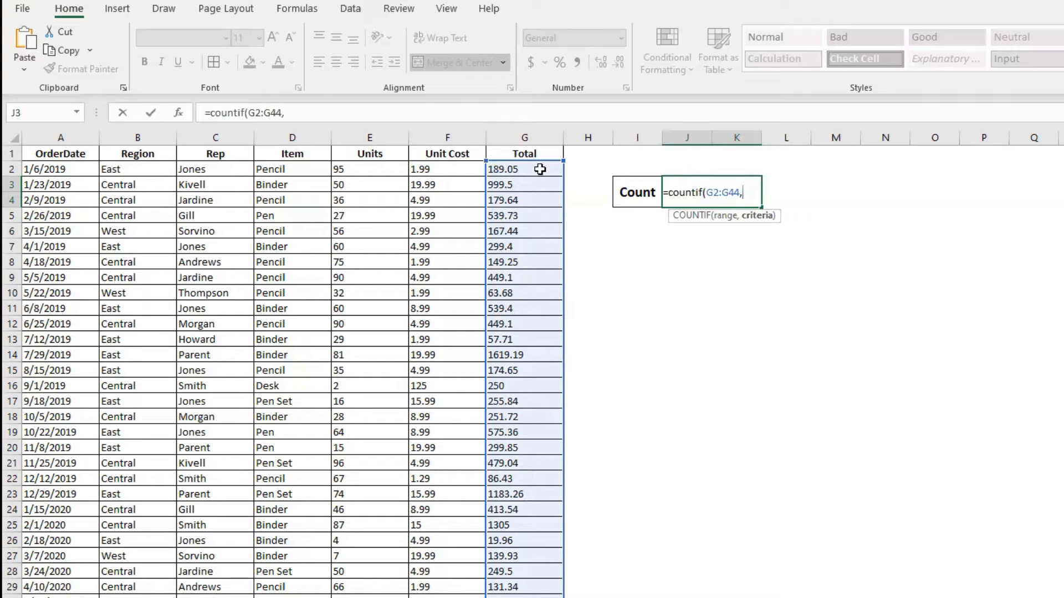
{"action": "type", "text": "\">1000"}
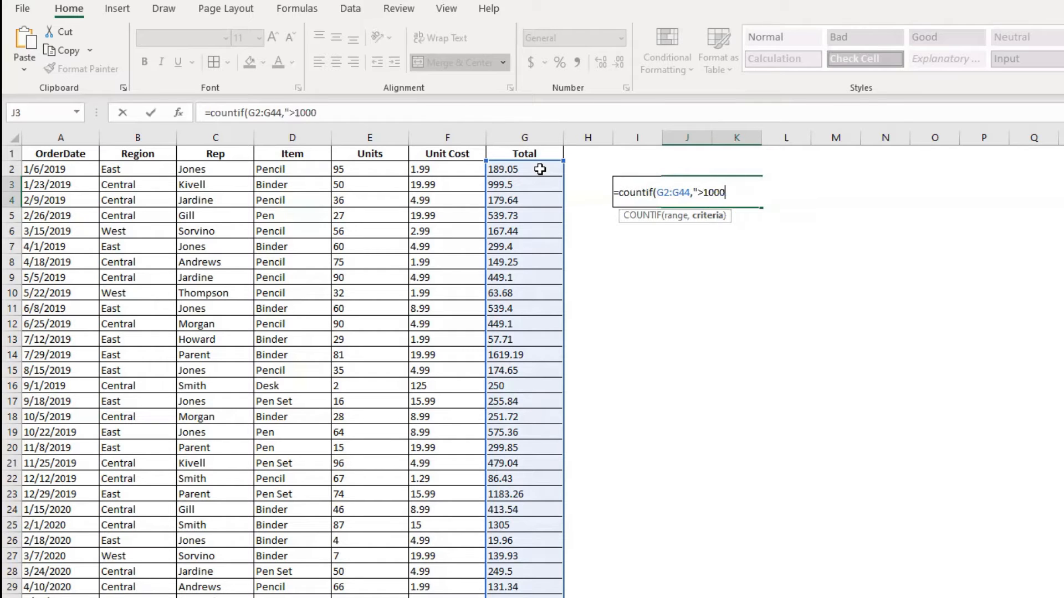
{"action": "type", "text": "\")"}
{"action": "key", "text": "Return"}
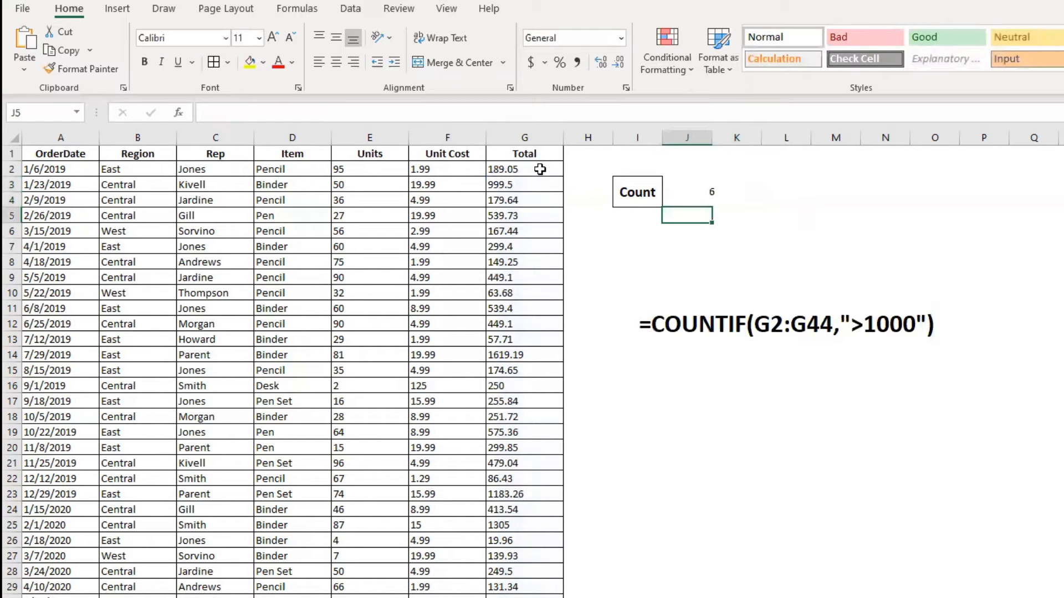
{"action": "left_click", "coordinate": [687, 184]}
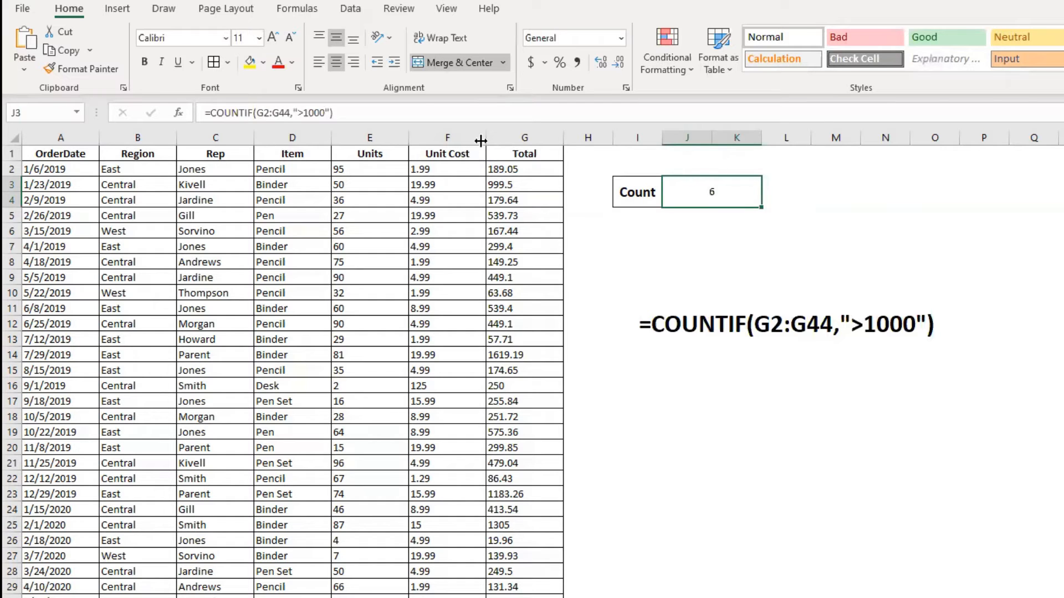
{"action": "left_click", "coordinate": [780, 158]}
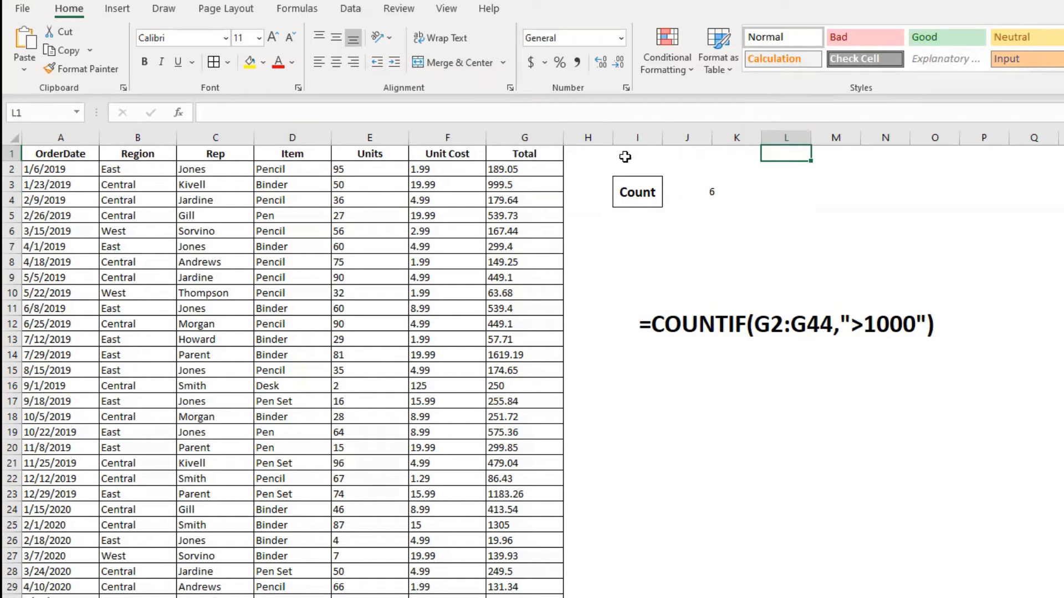
{"action": "left_click", "coordinate": [580, 156]}
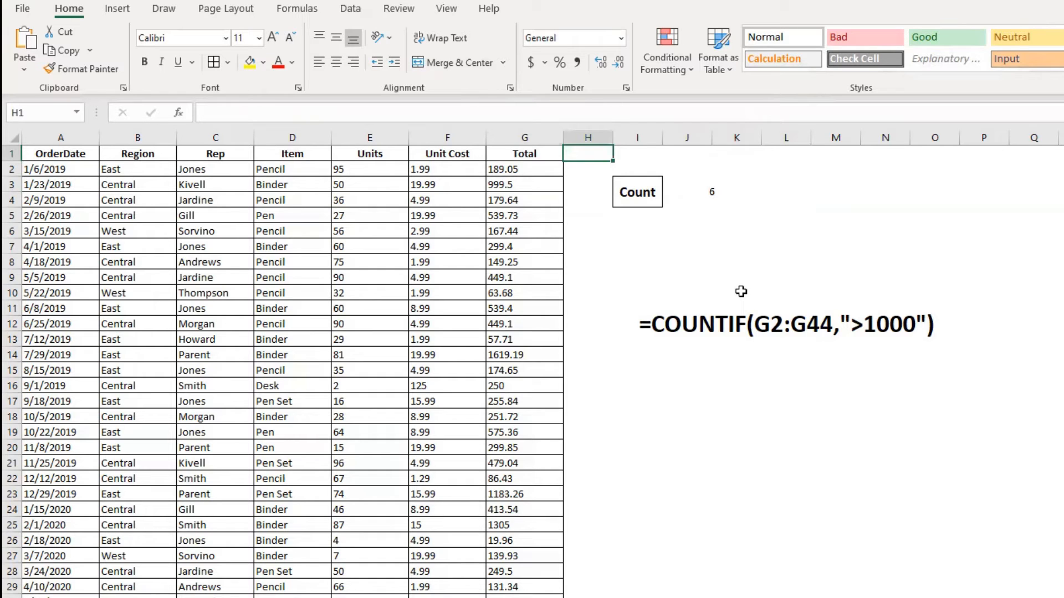
{"action": "left_click", "coordinate": [698, 190]}
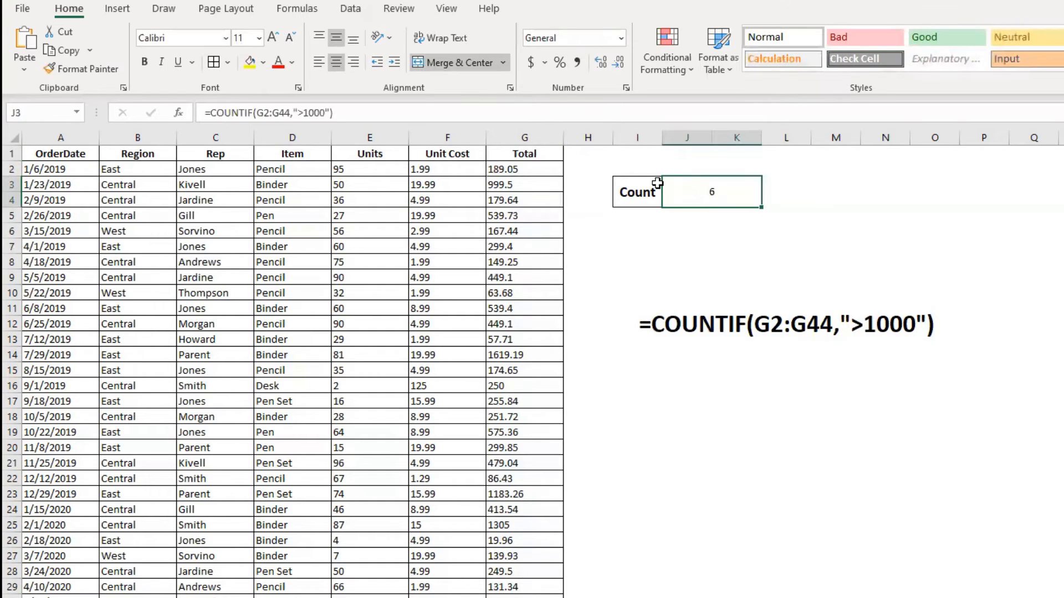
Step: Enter 1000 in cell H1 as the threshold value
{"action": "left_click", "coordinate": [591, 149]}
{"action": "type", "text": "1000"}
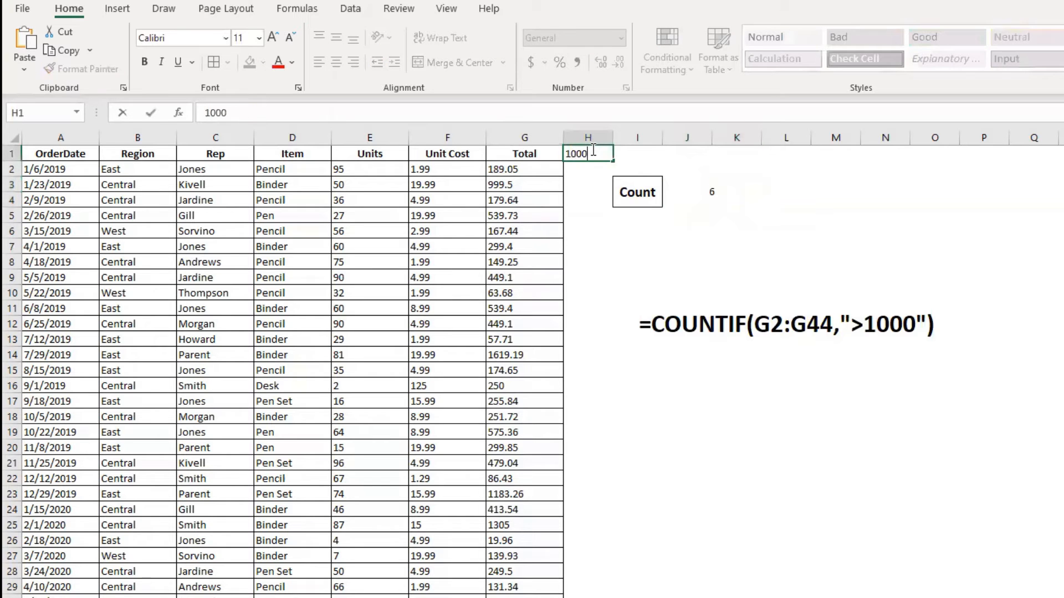
{"action": "key", "text": "Return"}
Step: Change the COUNTIF criterion to ">"&H1 so the formula references the threshold cell
{"action": "left_click", "coordinate": [703, 193]}
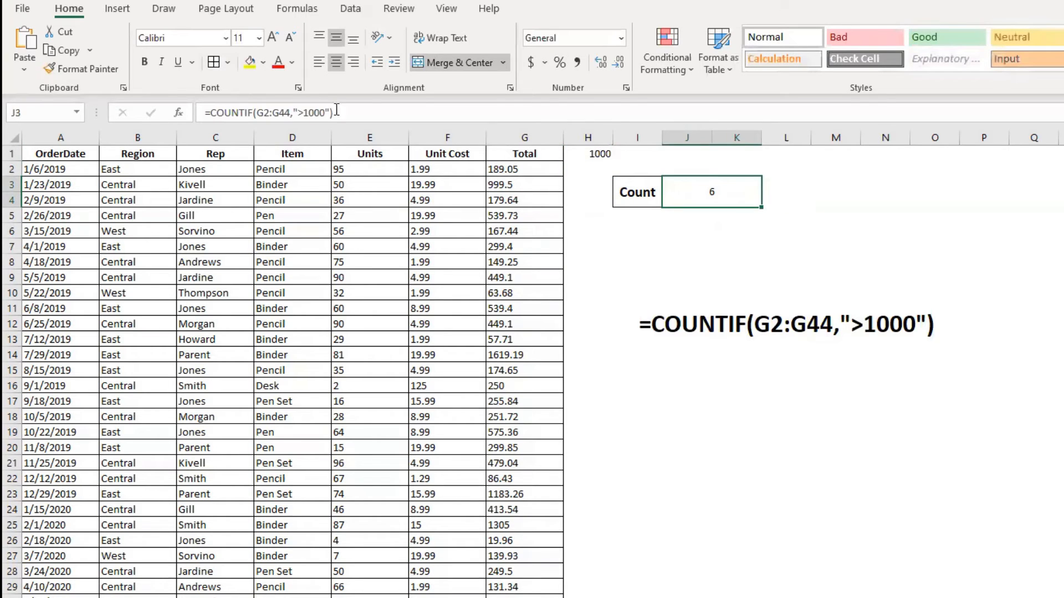
{"action": "left_click_drag", "start_coordinate": [303, 113], "coordinate": [334, 113]}
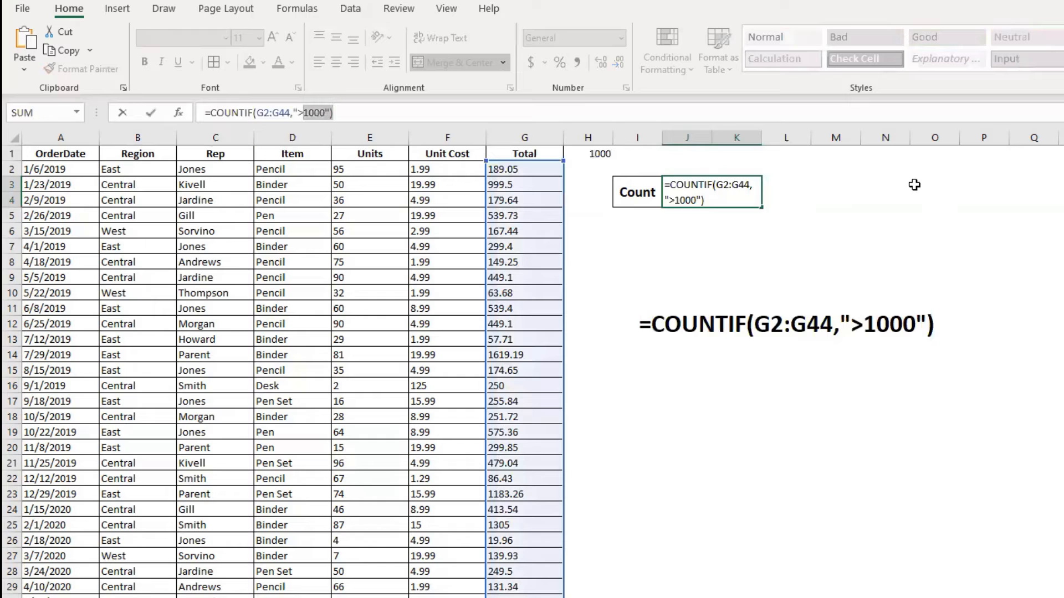
{"action": "key", "text": "BackSpace"}
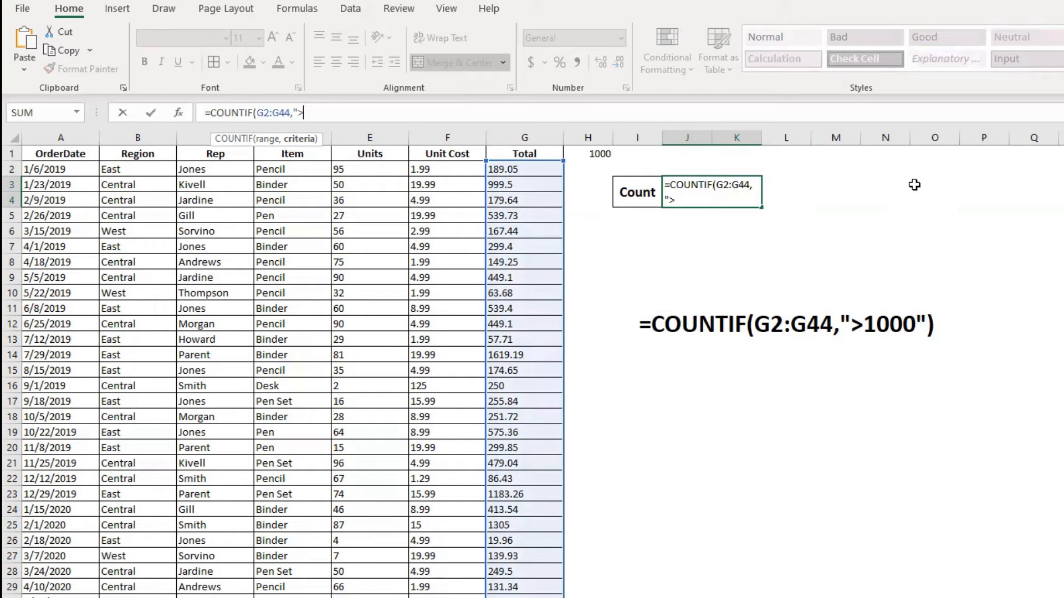
{"action": "type", "text": "\"&H1"}
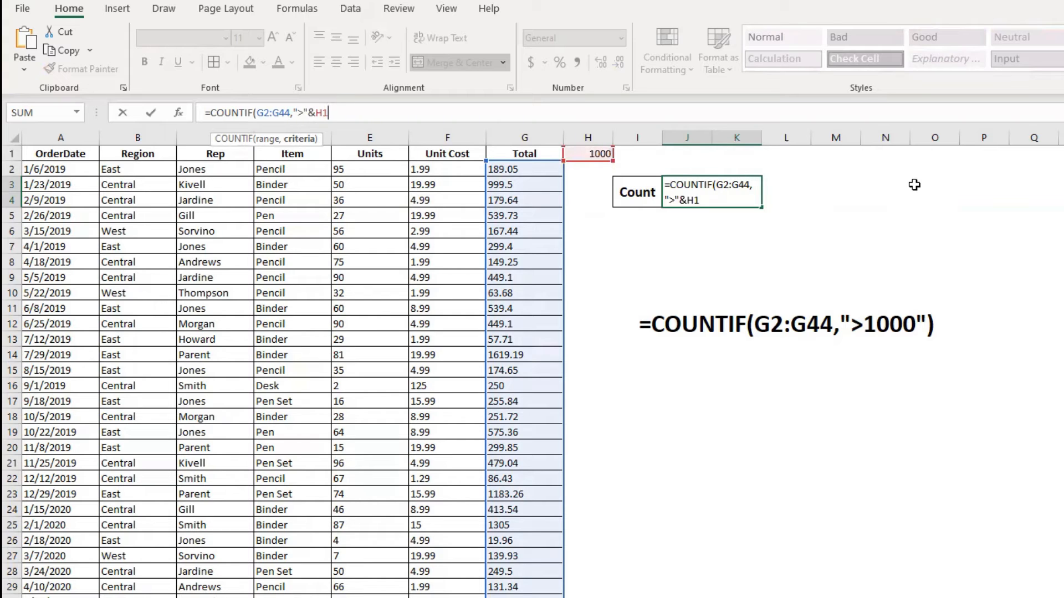
{"action": "type", "text": ")"}
{"action": "key", "text": "Return"}
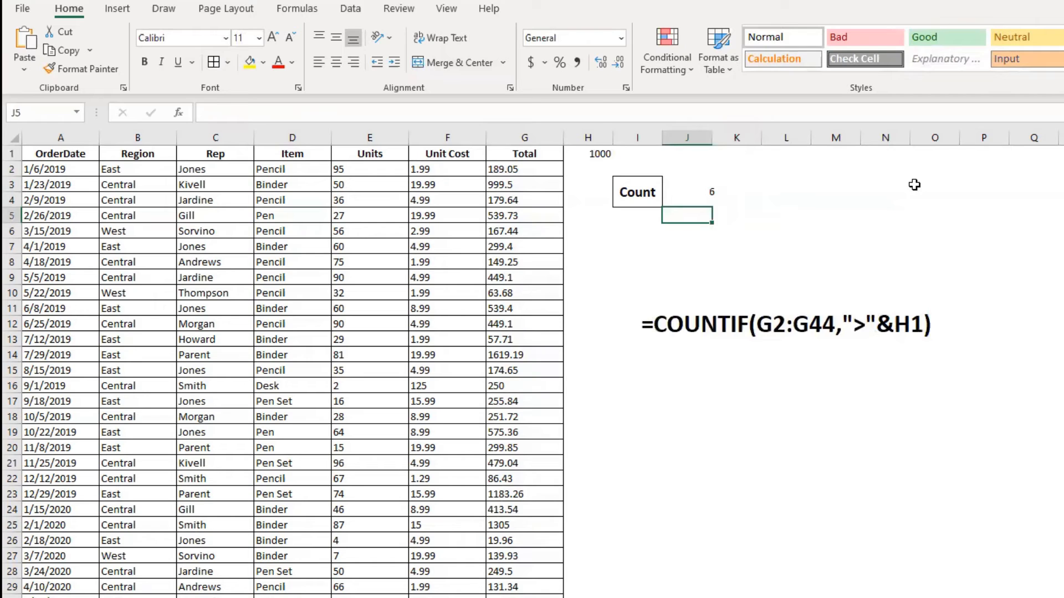
Step: Set the threshold in H1 to 500
{"action": "left_click", "coordinate": [572, 154]}
{"action": "type", "text": "500"}
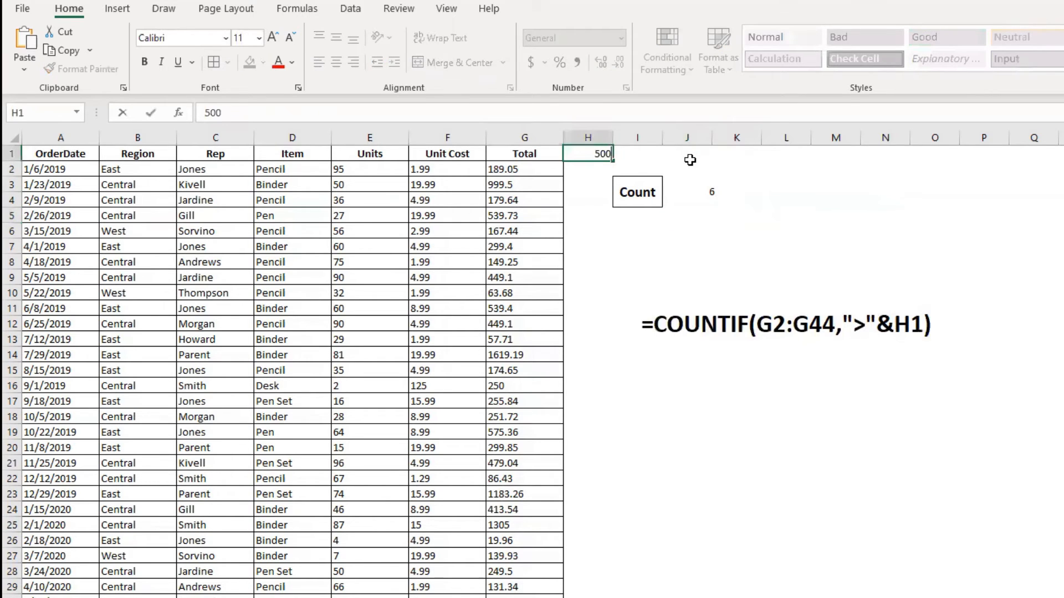
{"action": "key", "text": "Return"}
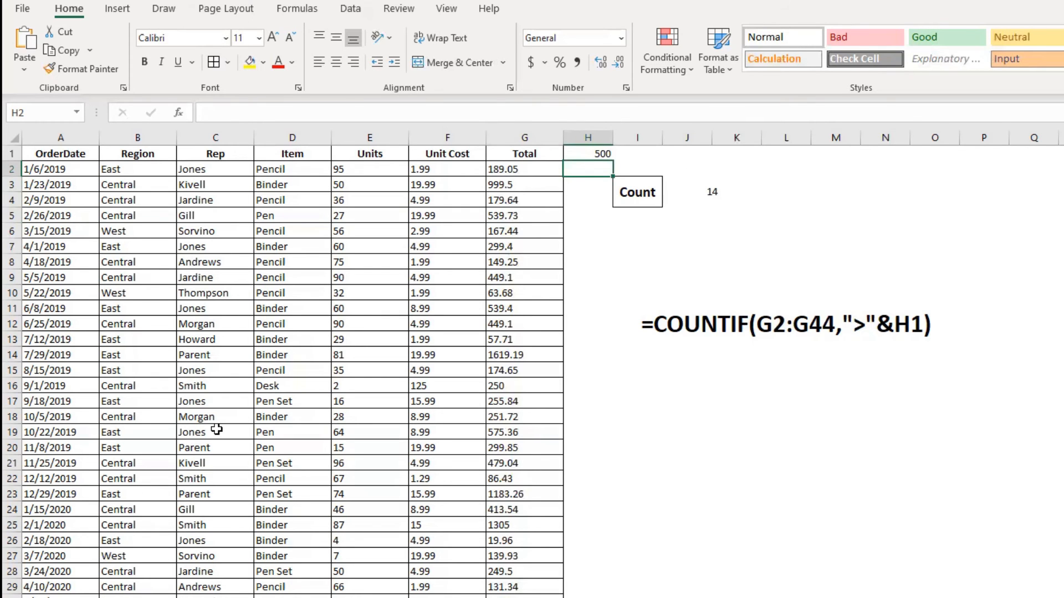
{"action": "scroll", "coordinate": [216, 429], "scroll_direction": "down", "scroll_amount": 3}
{"action": "scroll", "coordinate": [283, 365], "scroll_direction": "up", "scroll_amount": 3}
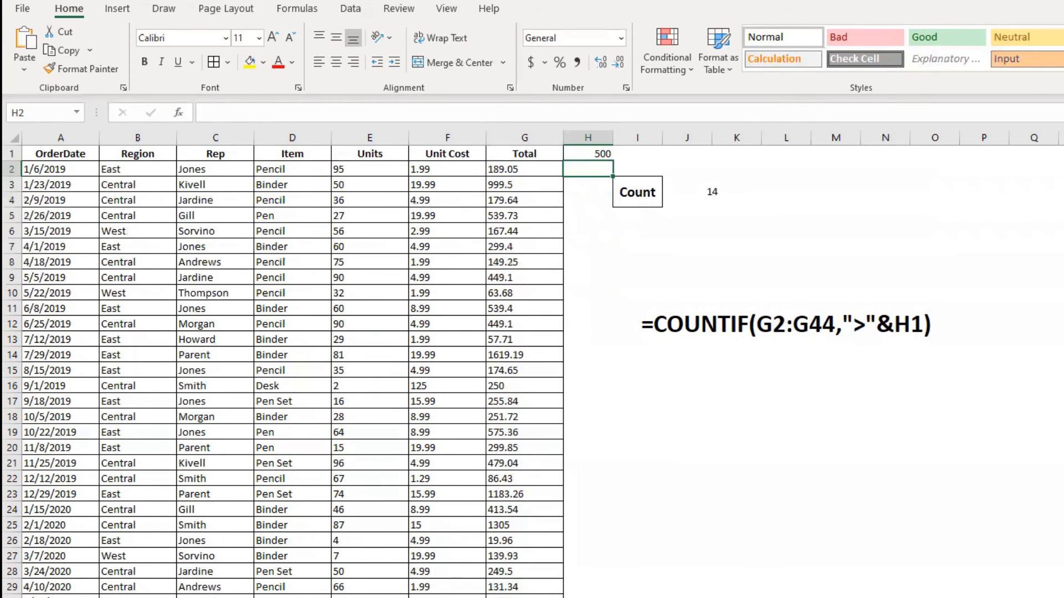